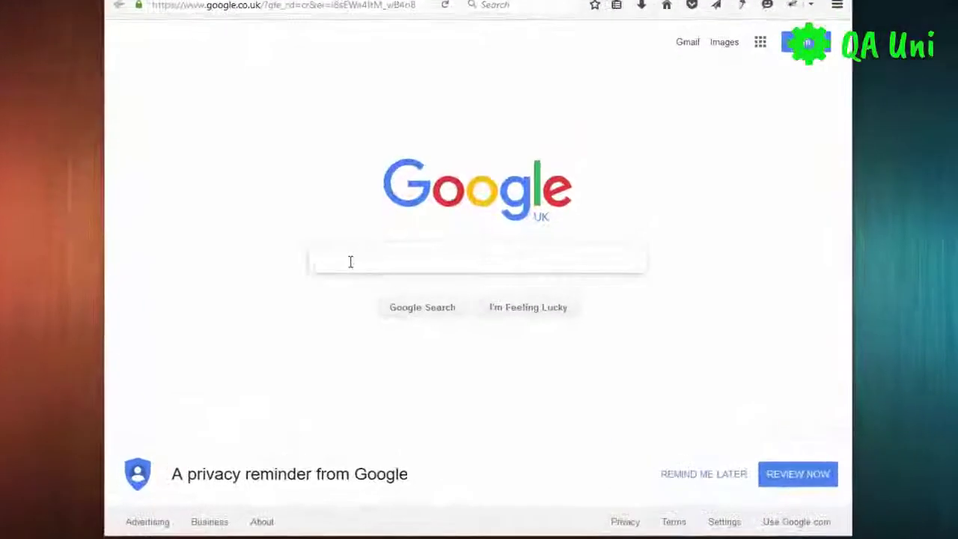
- Search Google for 'java jdk download' and open Oracle's JDK 8 downloads page
type("java jdk download")
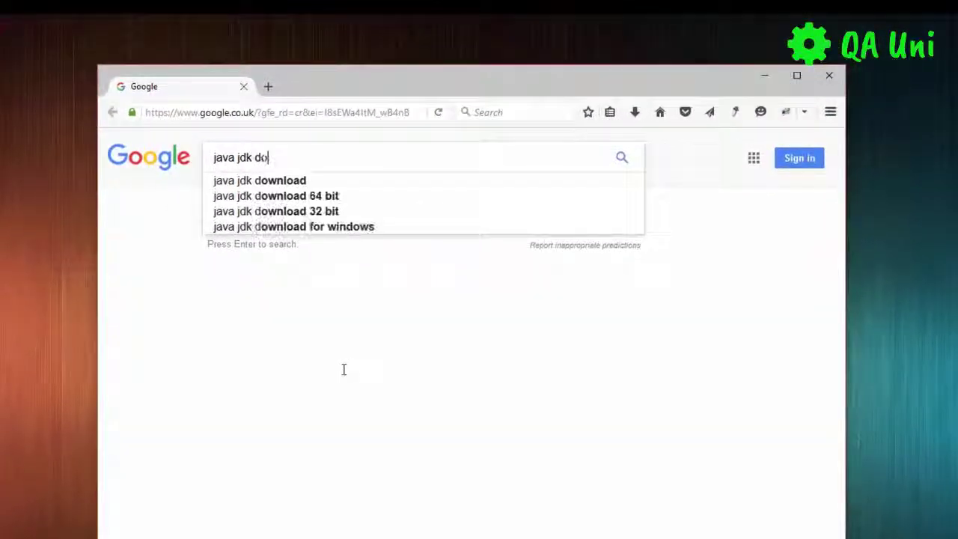
key("Return")
left_click(343, 367)
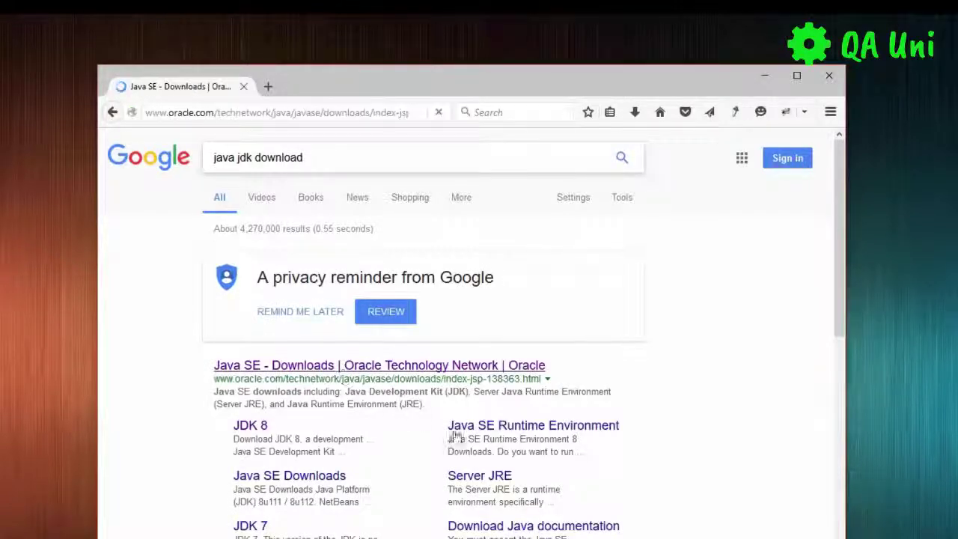
scroll(379, 414, "down", 3)
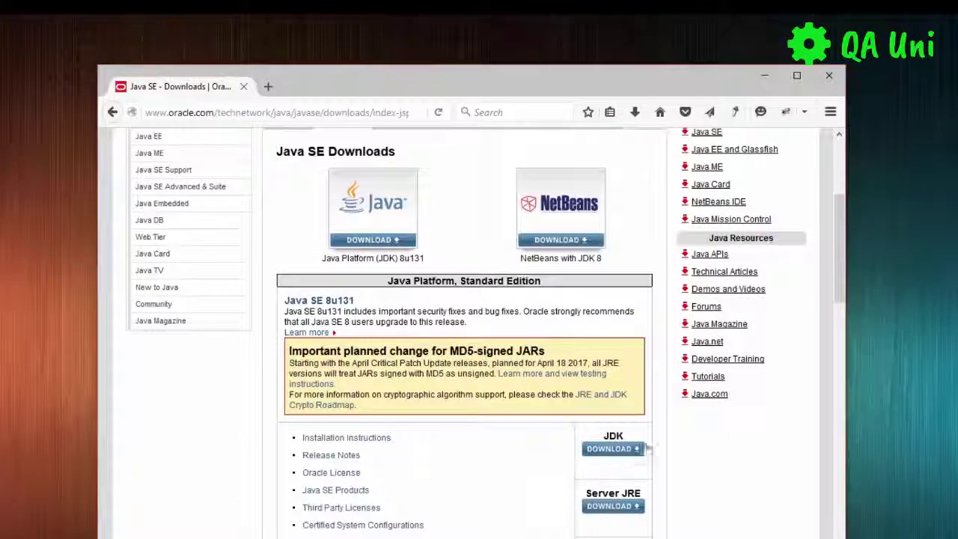
left_click(620, 444)
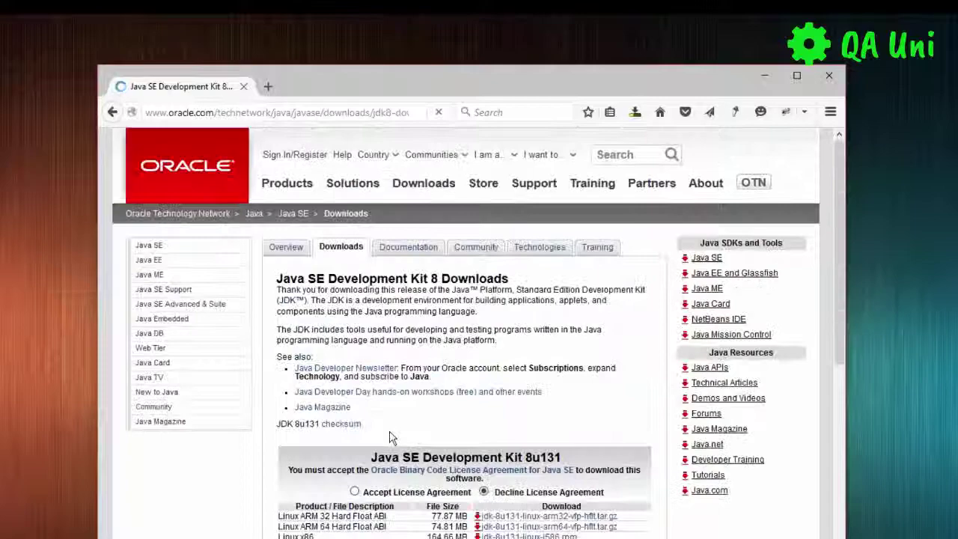
- Accept the JDK 8u131 licence agreement and save the Windows x64 installer jdk-8u131-windows-x64.exe
scroll(366, 498, "down", 3)
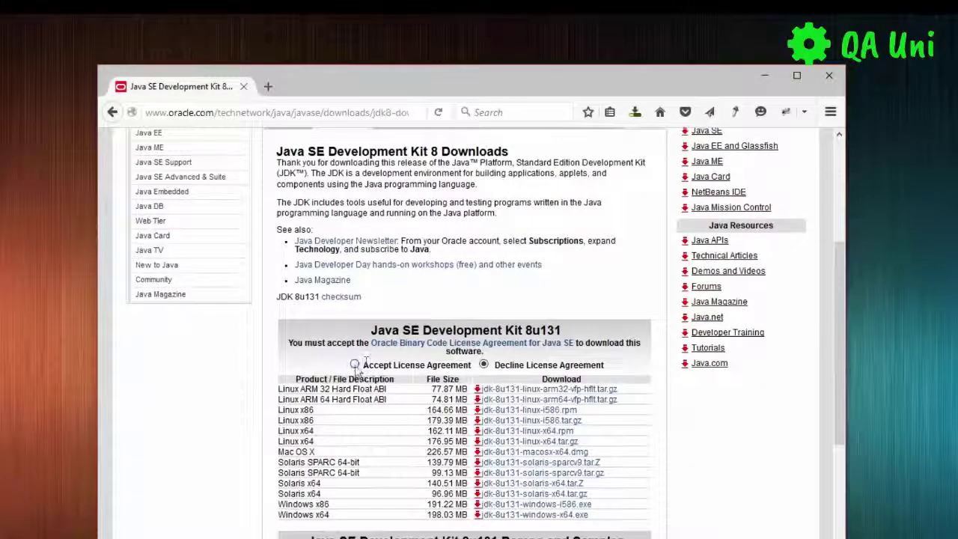
left_click(360, 365)
scroll(378, 389, "down", 1)
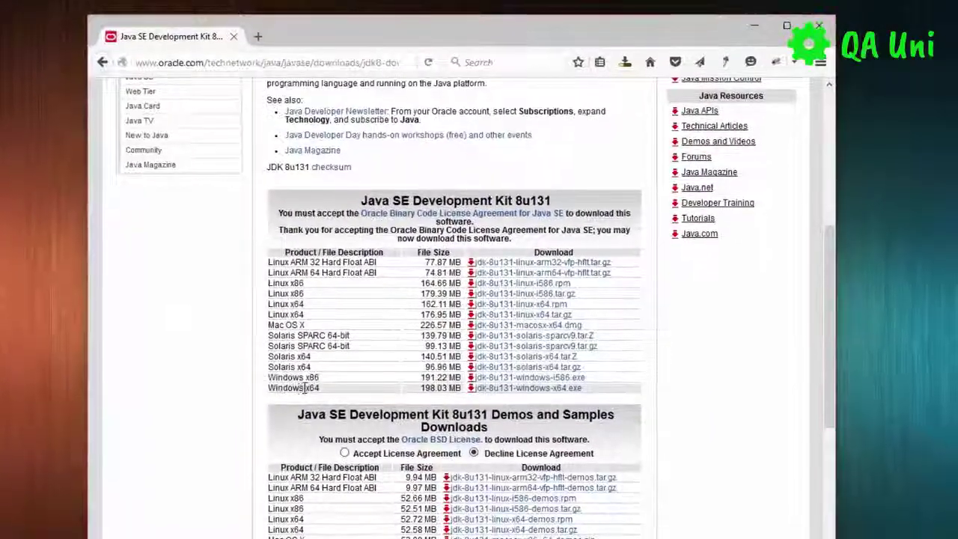
left_click(495, 388)
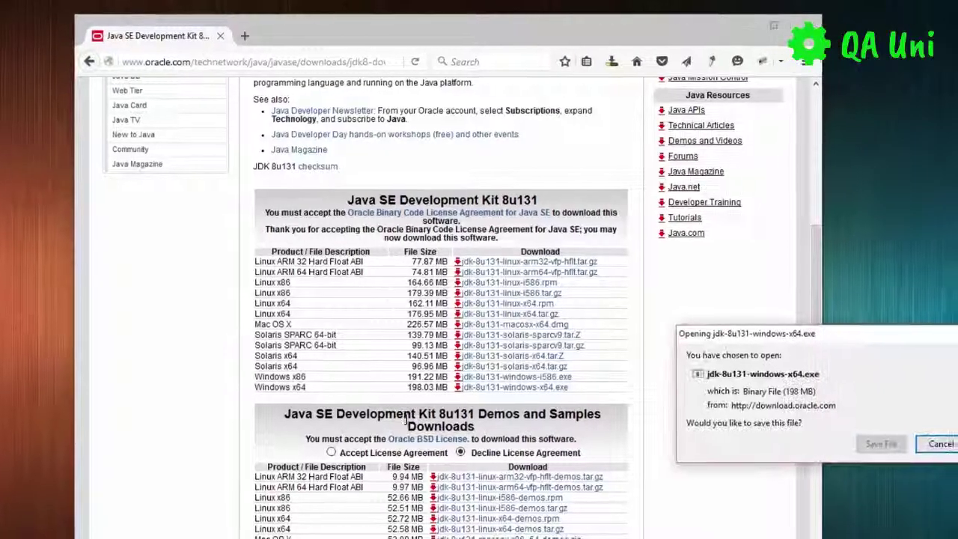
left_click(861, 443)
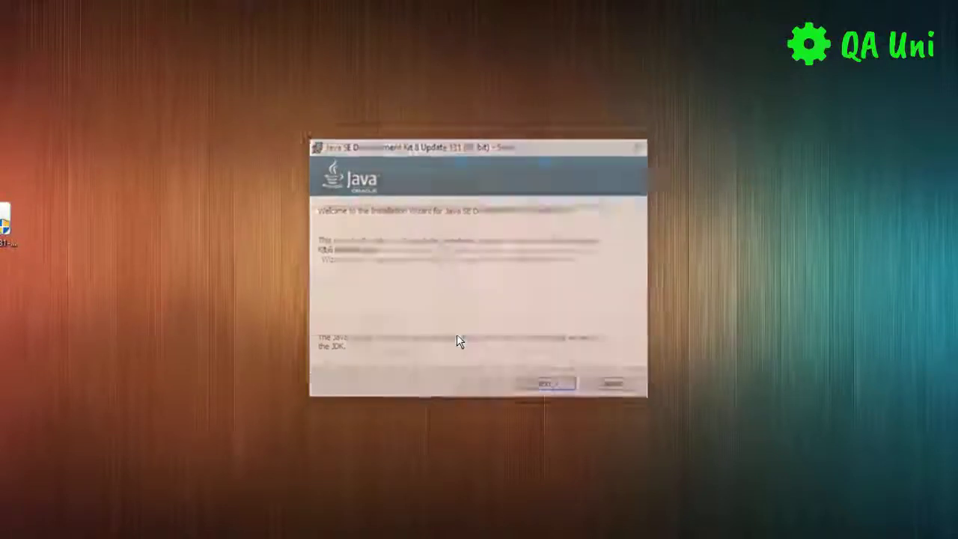
- Install JDK 8 Update 131 (64-bit) with the default Custom Setup features
left_click(551, 391)
left_click(551, 388)
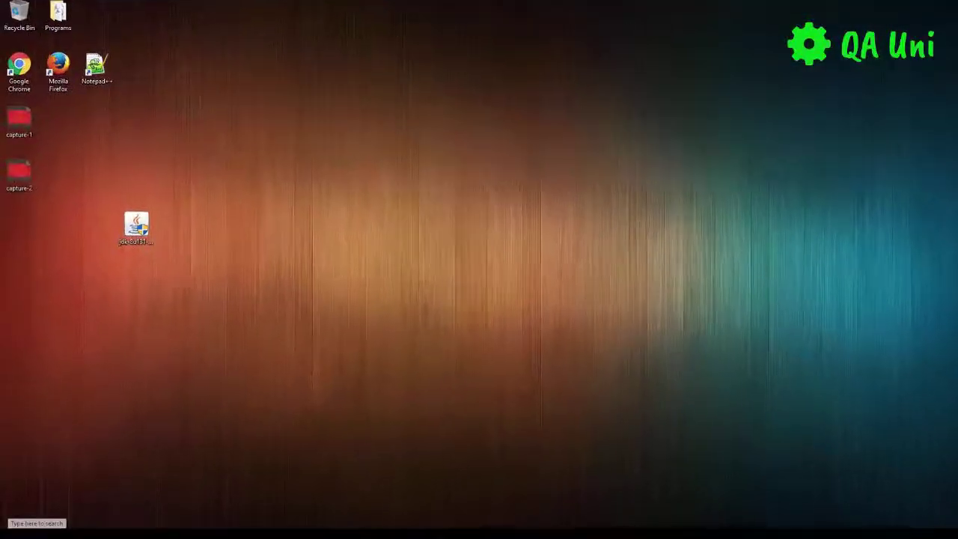
- From the environment variable settings, add a new system variable named JAVA_HOME
left_click(16, 524)
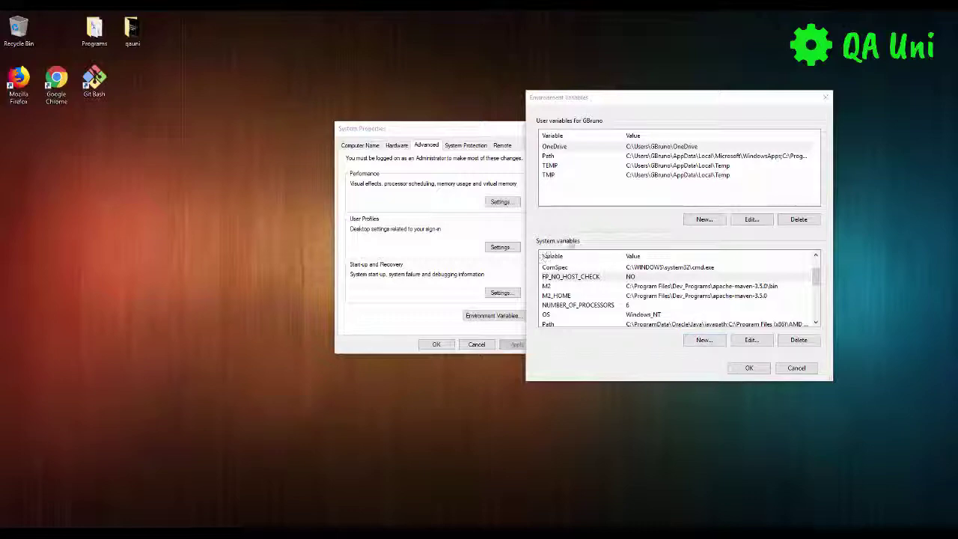
left_click(704, 340)
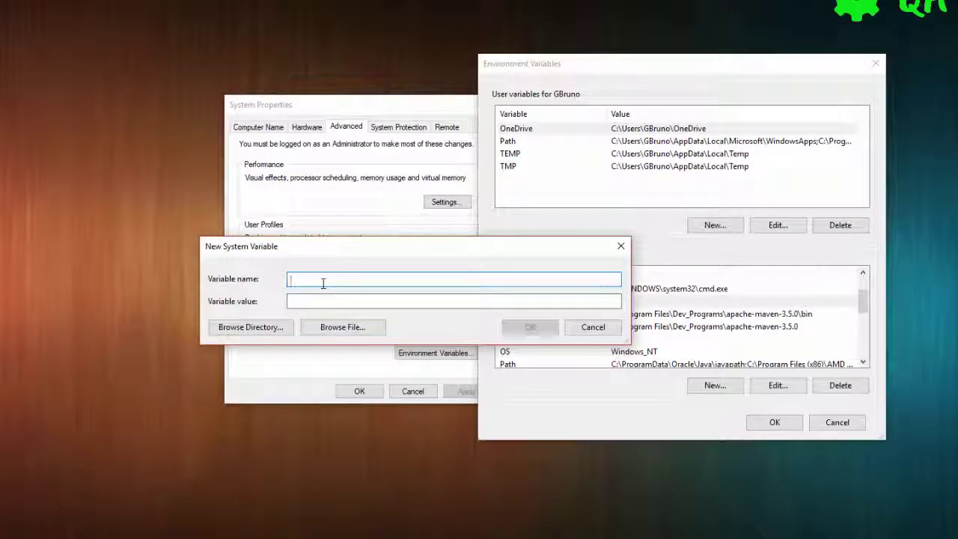
type("JAVA")
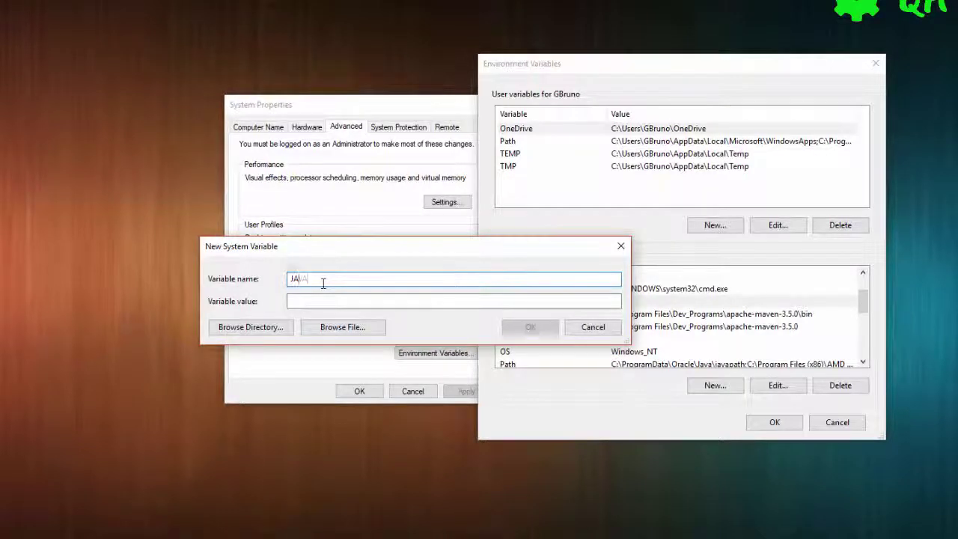
type("_HOME")
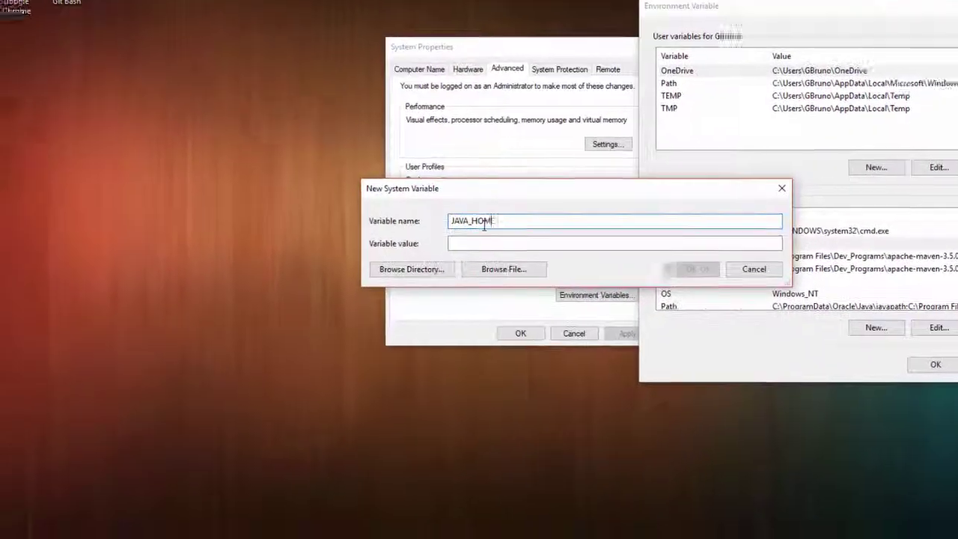
key("super")
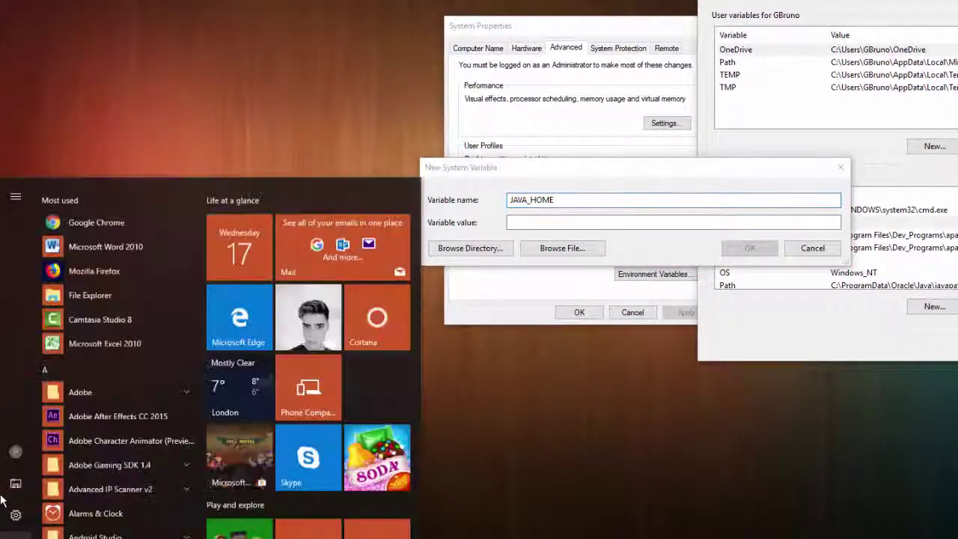
- Open File Explorer and browse from This PC into Local Disk (C:)
key("super")
key("super+e")
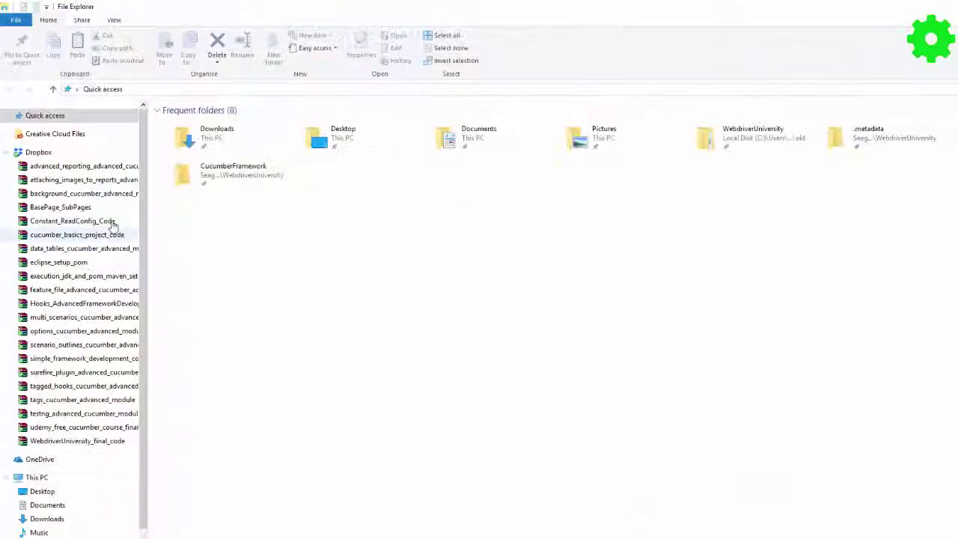
scroll(101, 407, "down", 5)
left_click(54, 424)
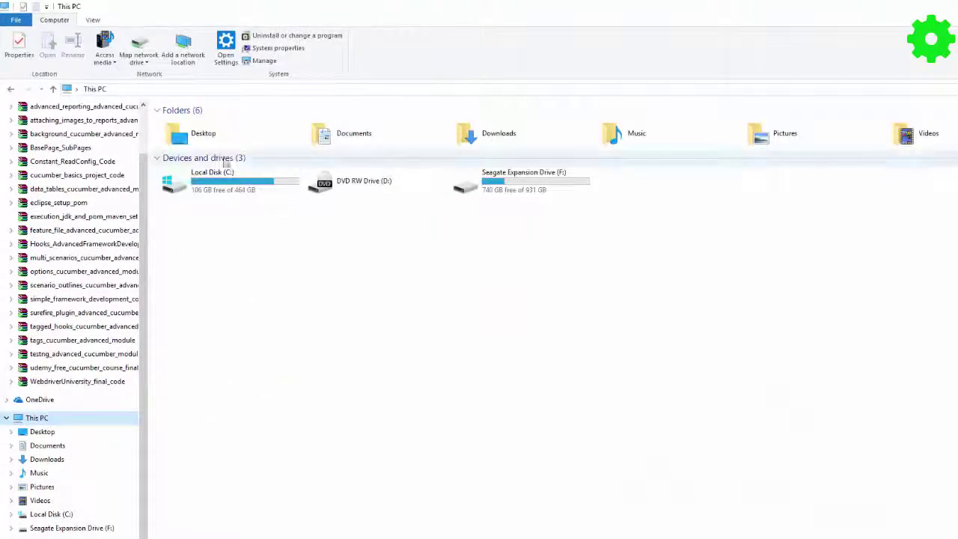
double_click(203, 187)
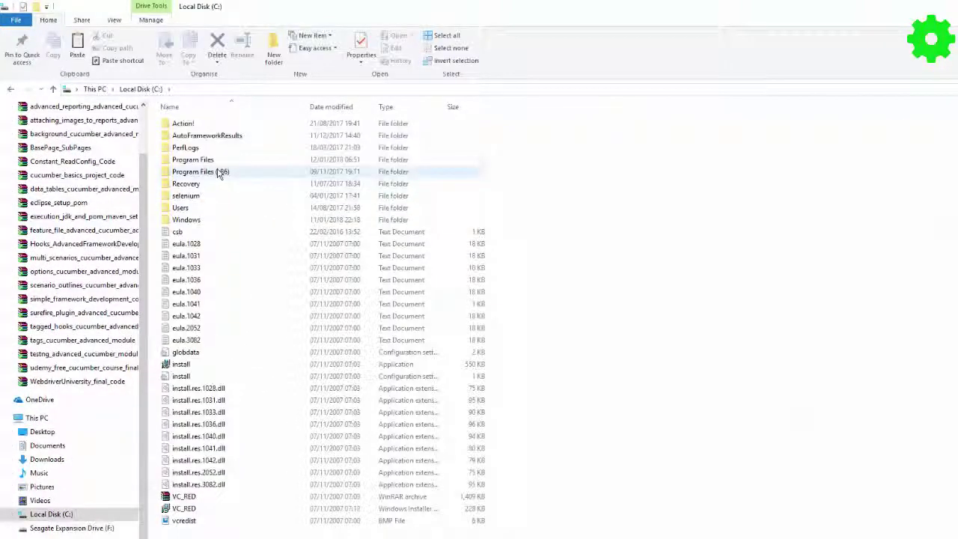
- Navigate to C:\Program Files\Java\jdk1.8.0_131 and select its full path in the address bar
double_click(215, 174)
scroll(210, 283, "down", 2)
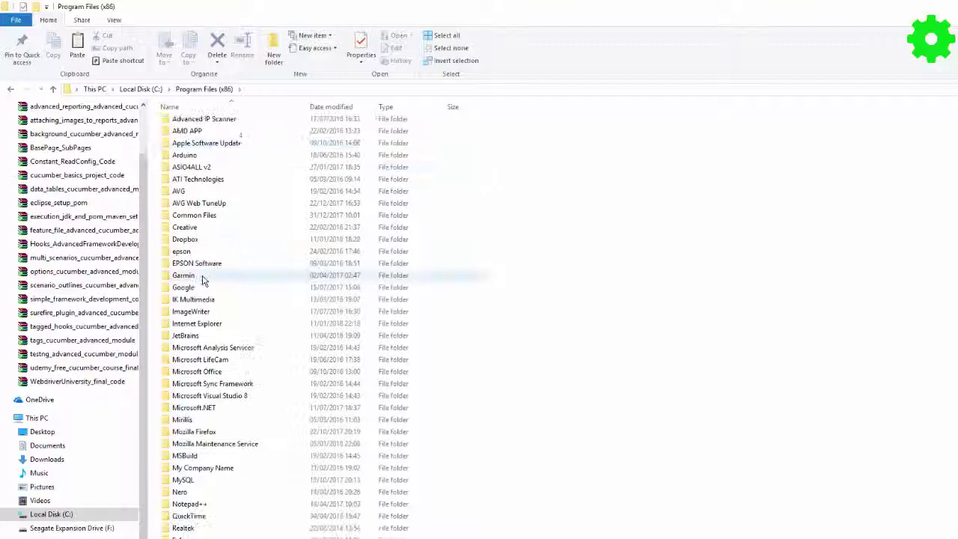
scroll(211, 283, "up", 3)
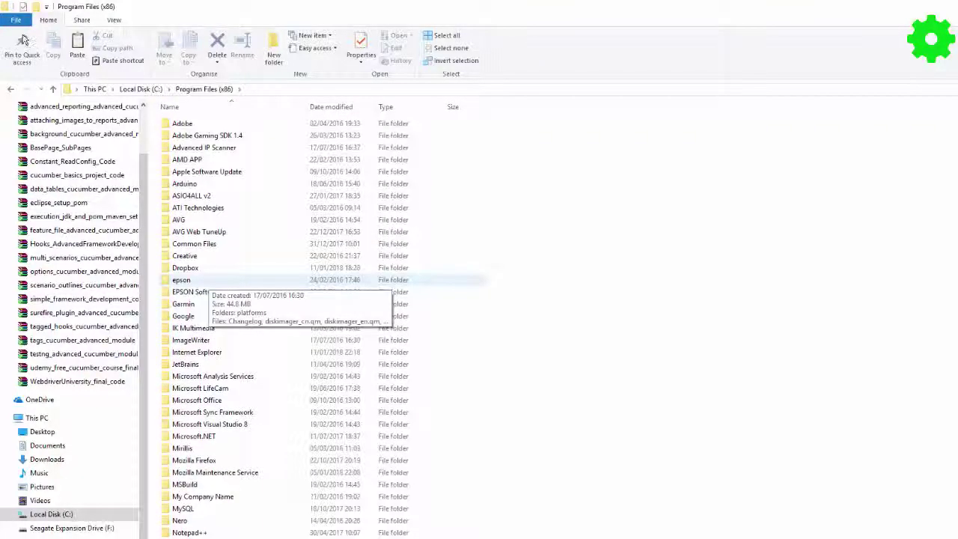
key("alt+Left")
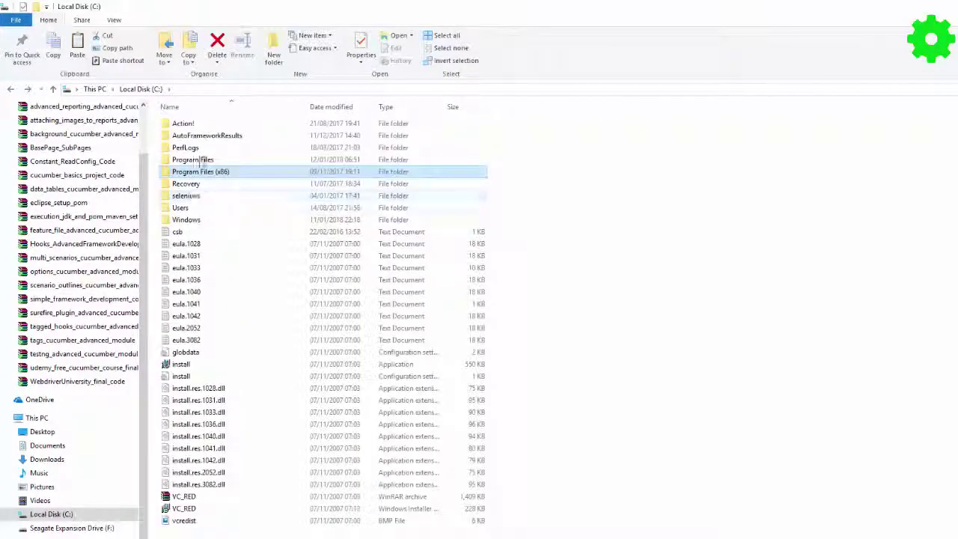
double_click(200, 159)
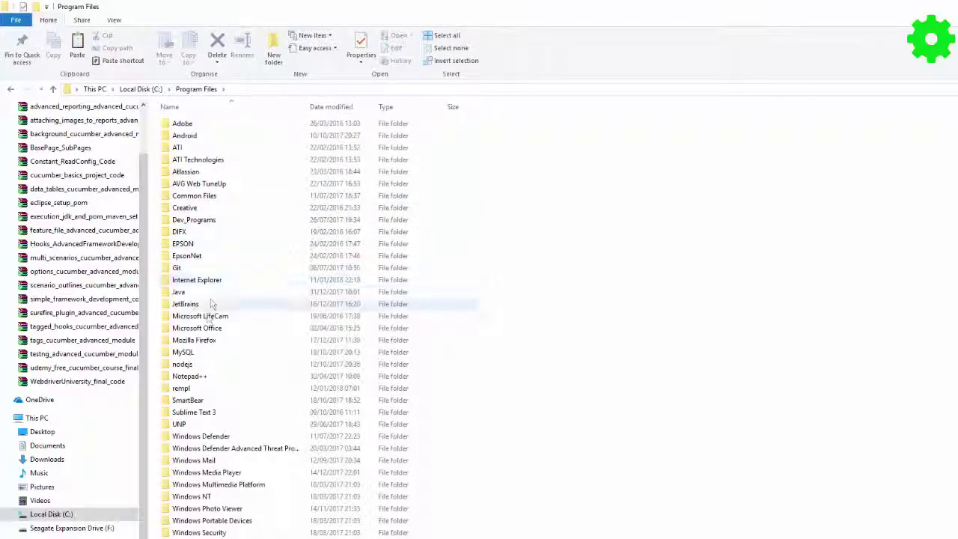
double_click(193, 295)
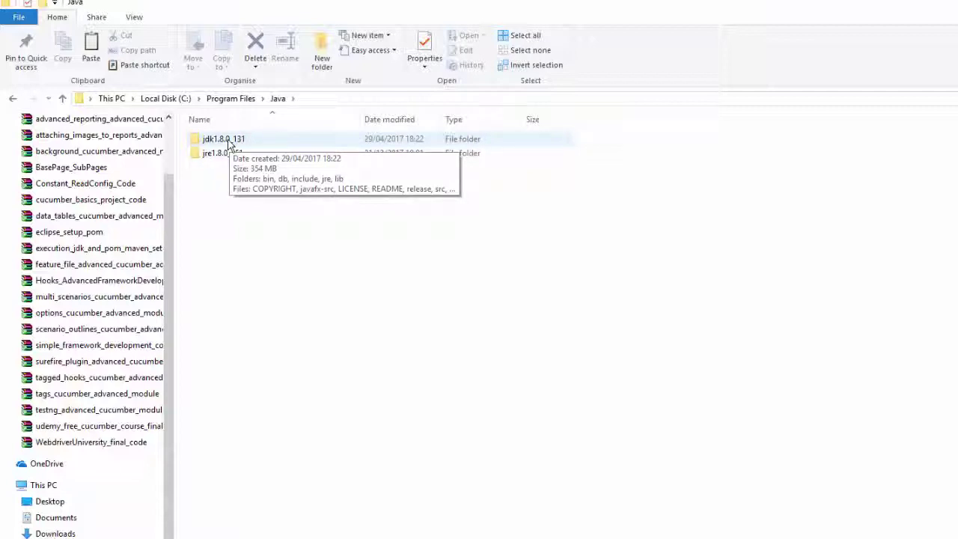
double_click(225, 139)
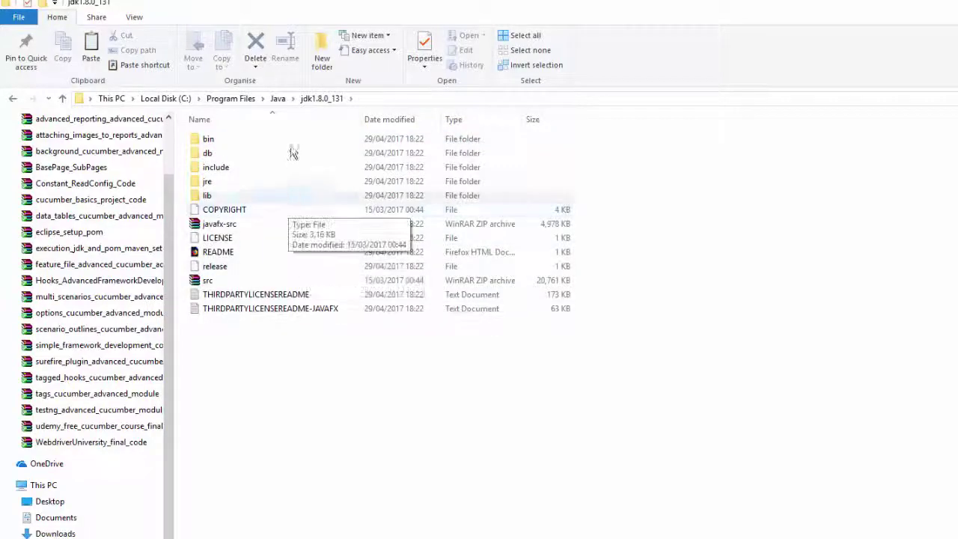
left_click(411, 103)
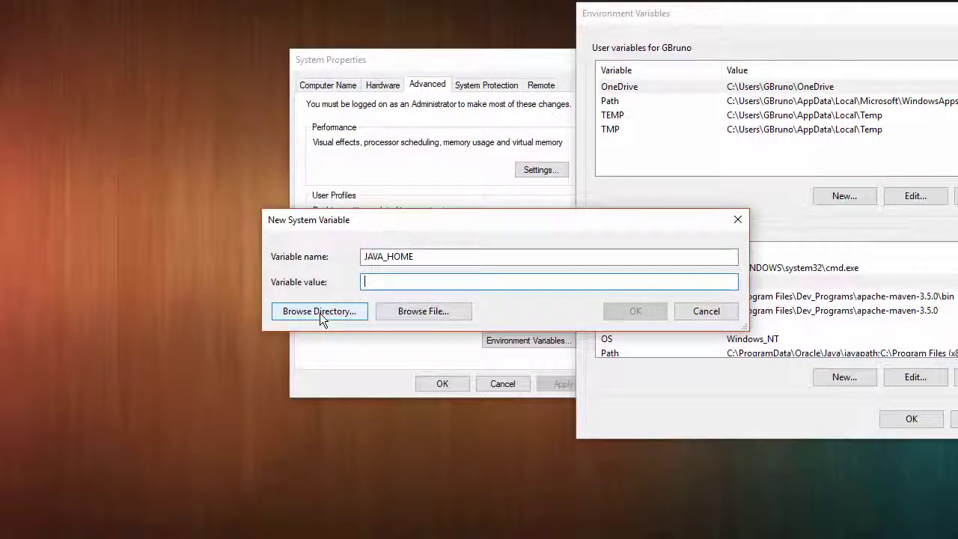
- Set JAVA_HOME's value to C:\Program Files\Java\jdk1.8.0_131 and confirm it
type("C:\\Program Files\\Java\\jdk1.8.0_131")
left_click(634, 313)
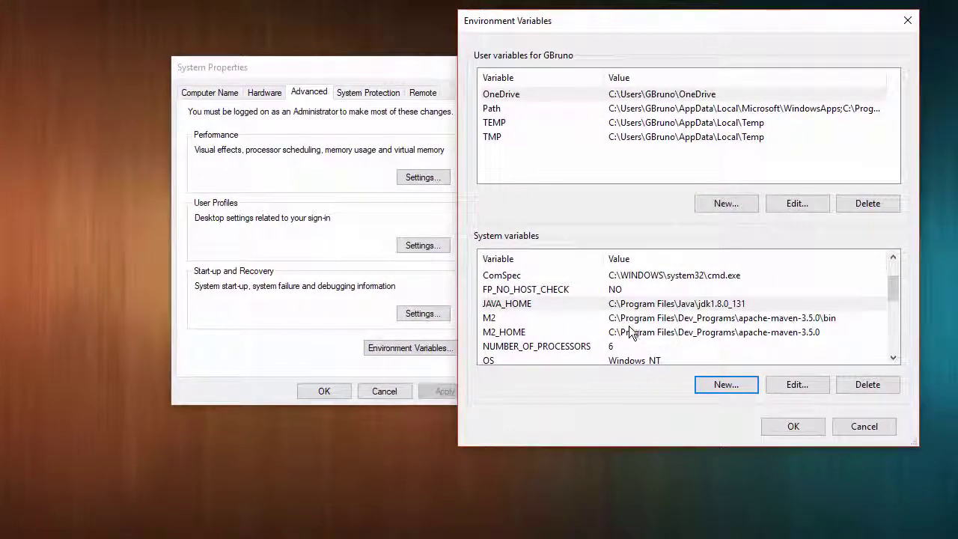
scroll(631, 333, "down", 2)
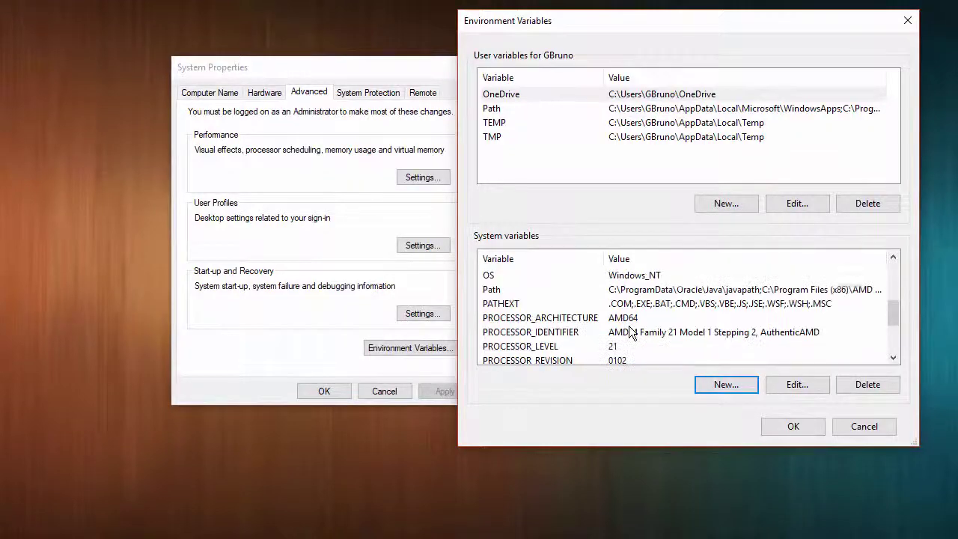
- Add the jdk1.8.0_131 bin folder as a new system Path entry and apply the changes
left_click(663, 291)
double_click(662, 291)
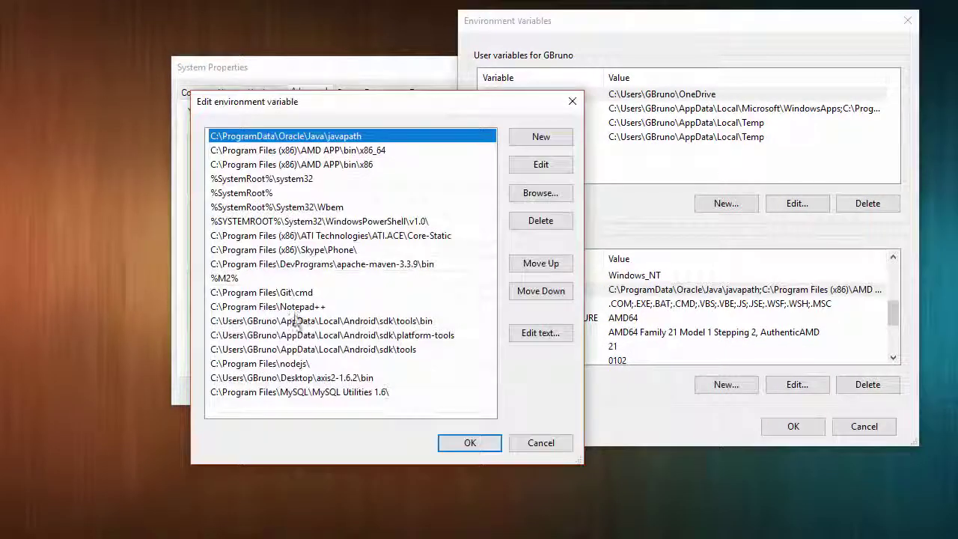
left_click(529, 140)
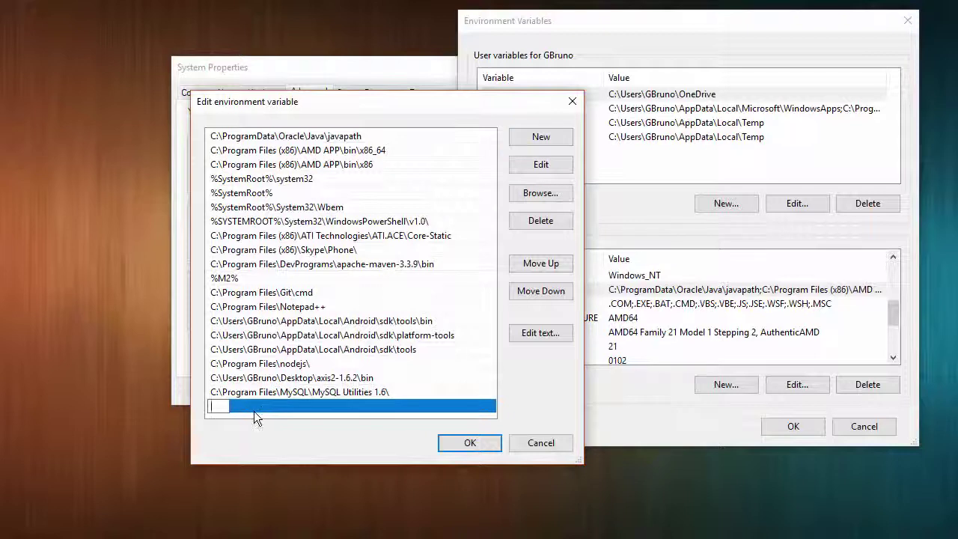
type("C:\\Program Files\\Java\\jdk1.8.0_131")
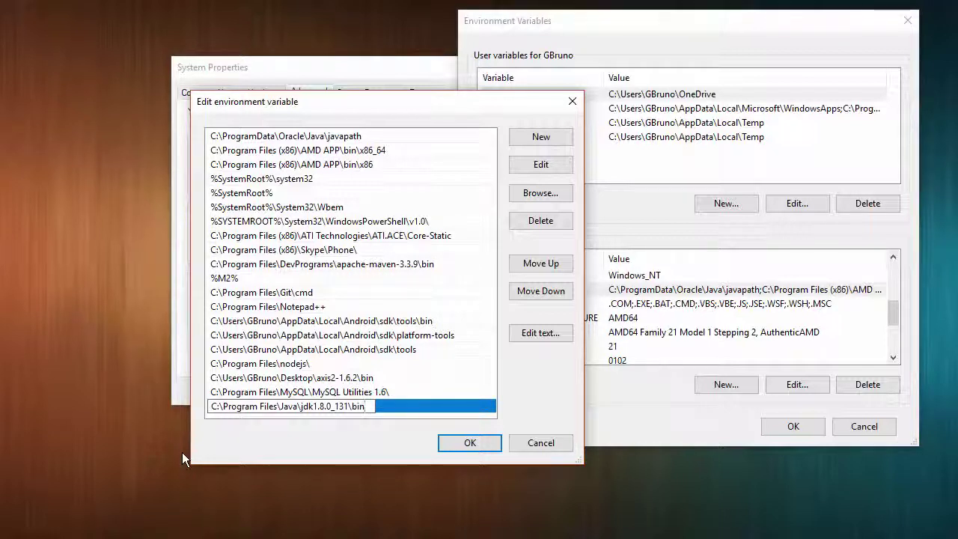
left_click(459, 443)
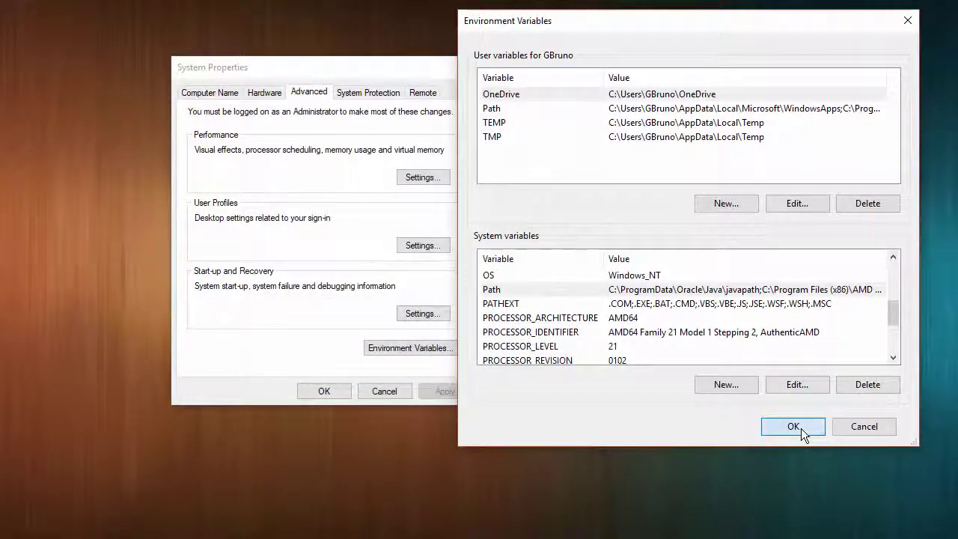
left_click(794, 427)
- Reopen the system Path entries and launch Notepad from Start search
left_click(387, 355)
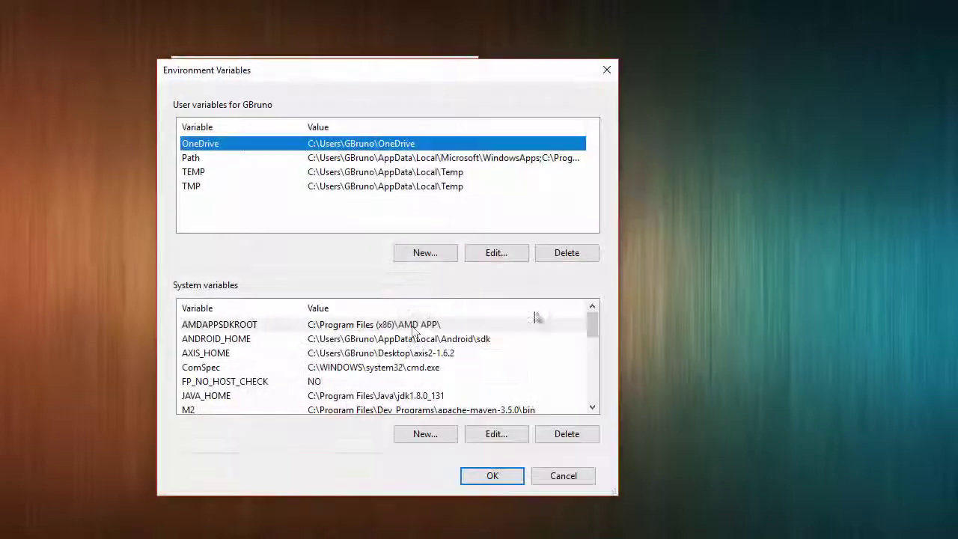
scroll(279, 399, "down", 3)
double_click(365, 342)
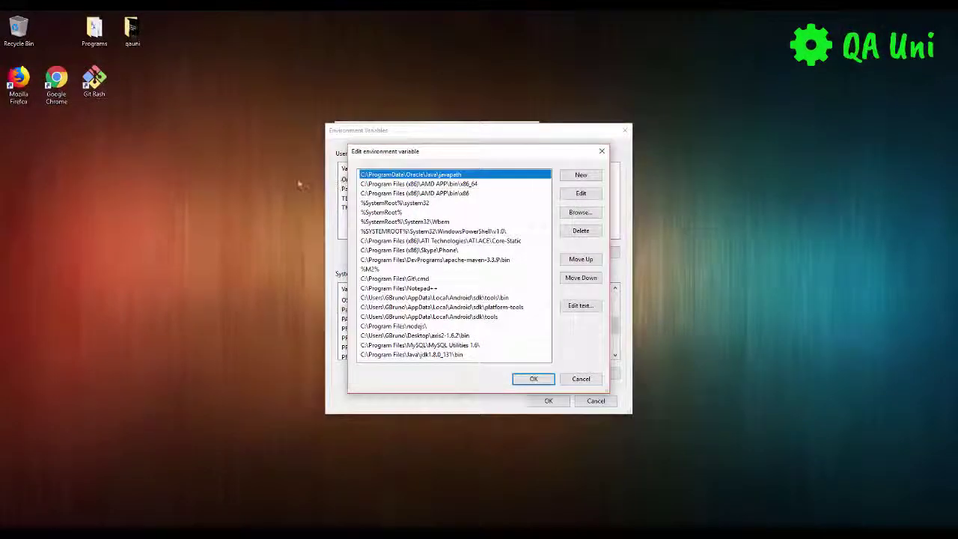
left_click(2, 515)
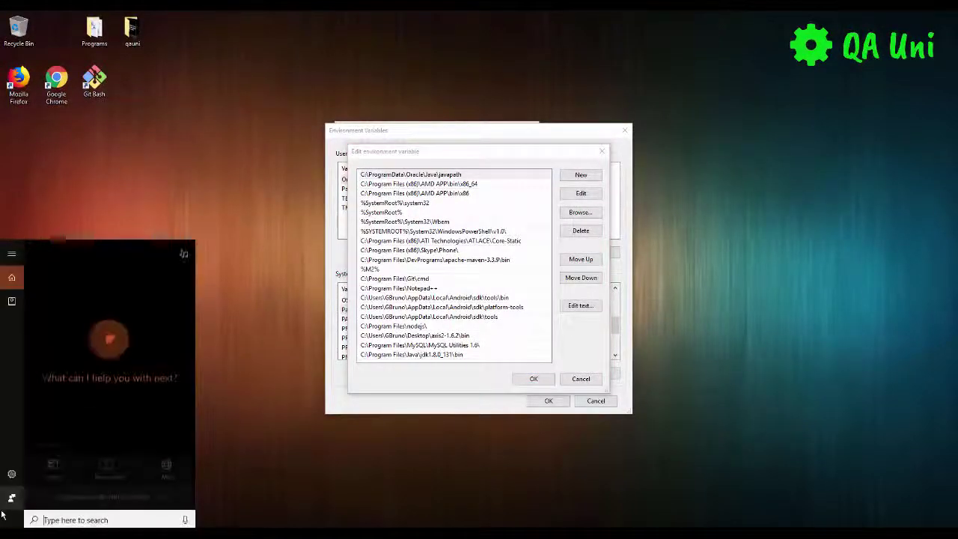
type("notepad")
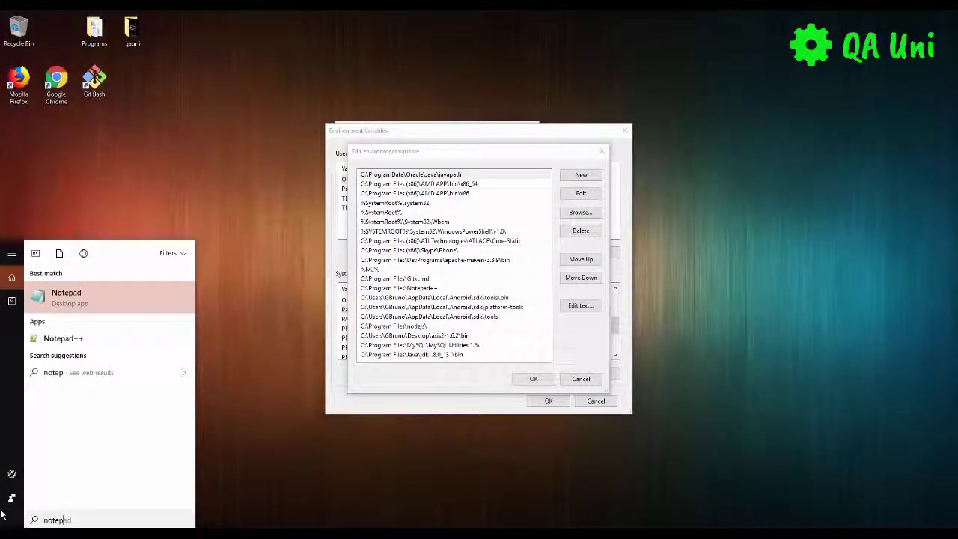
key("Return")
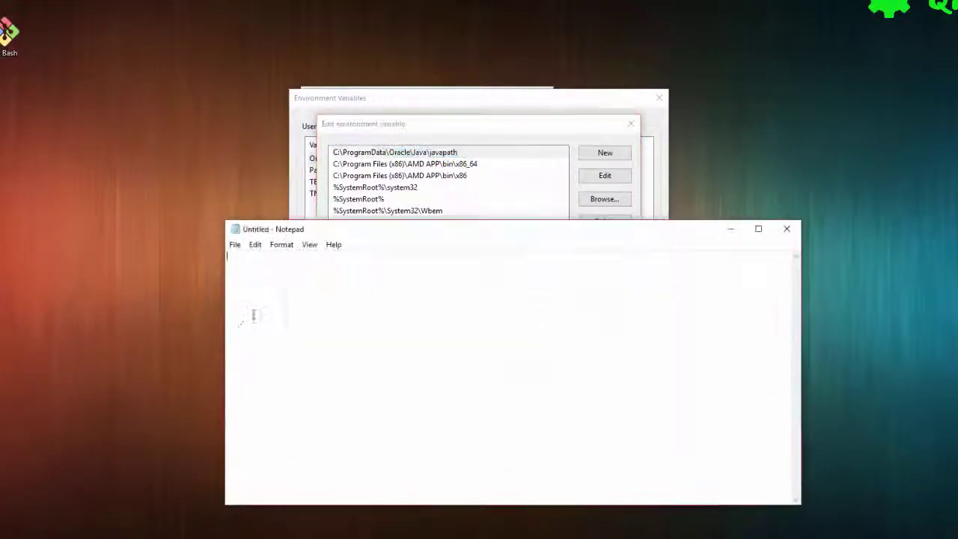
- In Notepad, join the javapath and AMD APP x86_64 Path entries with a semicolon
type("C:\\ProgramData\\Oracle\\Java\\javapath")
left_click(404, 164)
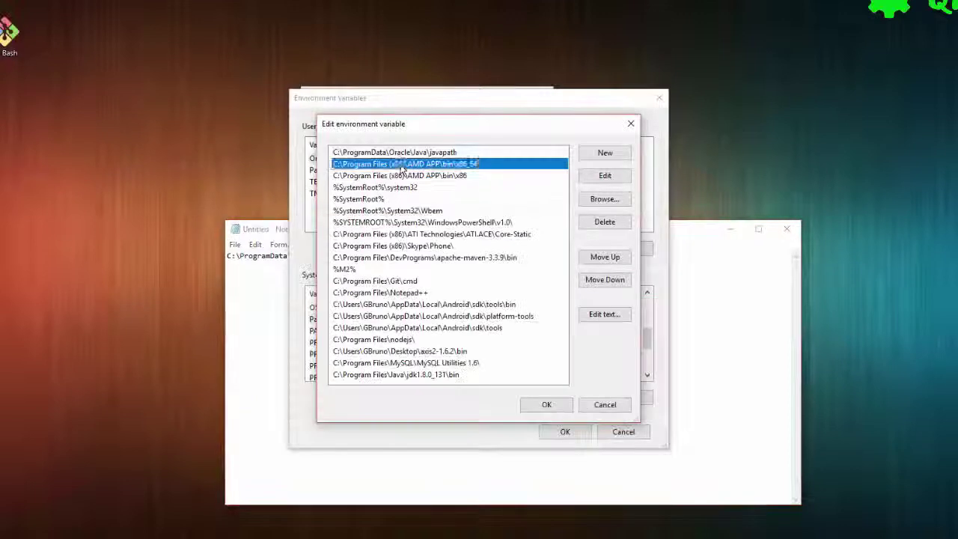
left_click(446, 256)
type(";")
type("C:\\Program Files (x86)\\AMD APP\\bin\\x86_64")
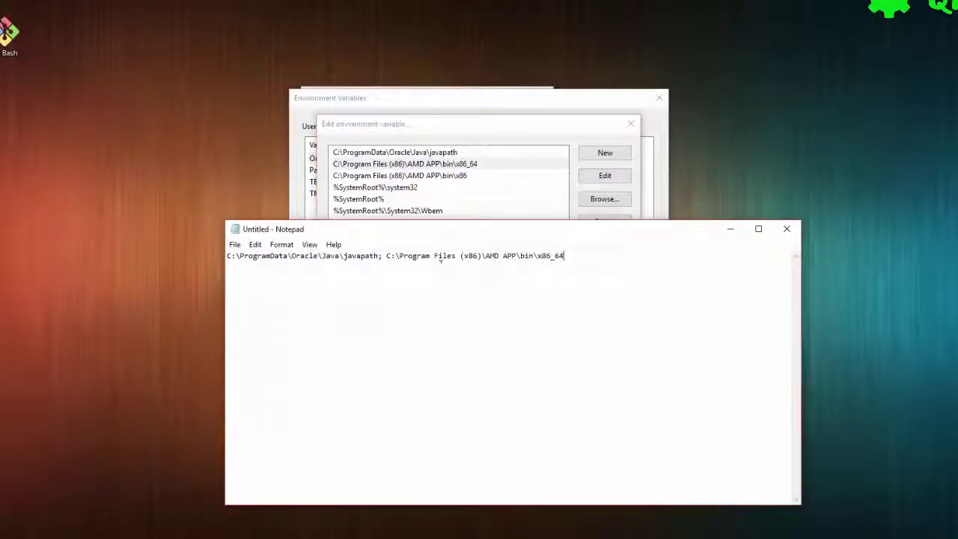
left_click_drag(611, 258, 314, 256)
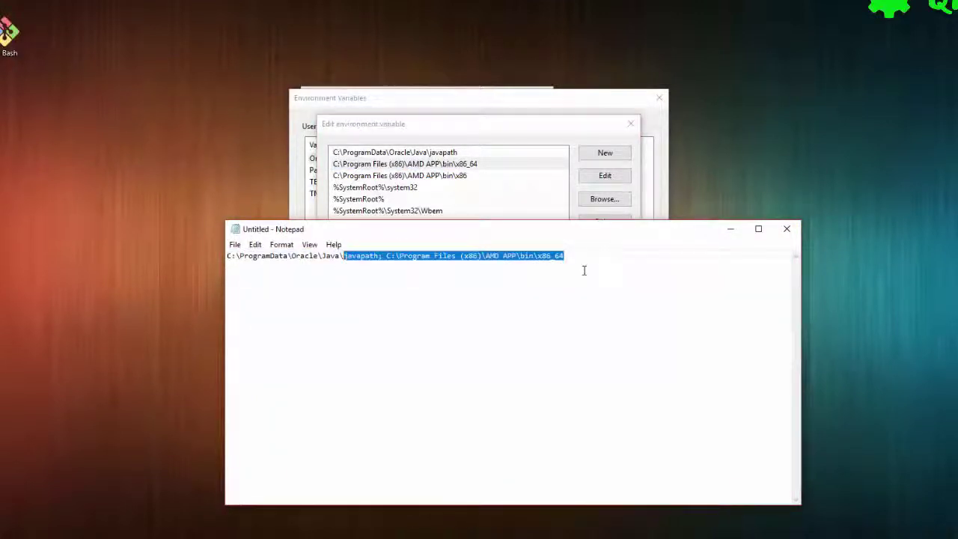
left_click(584, 259)
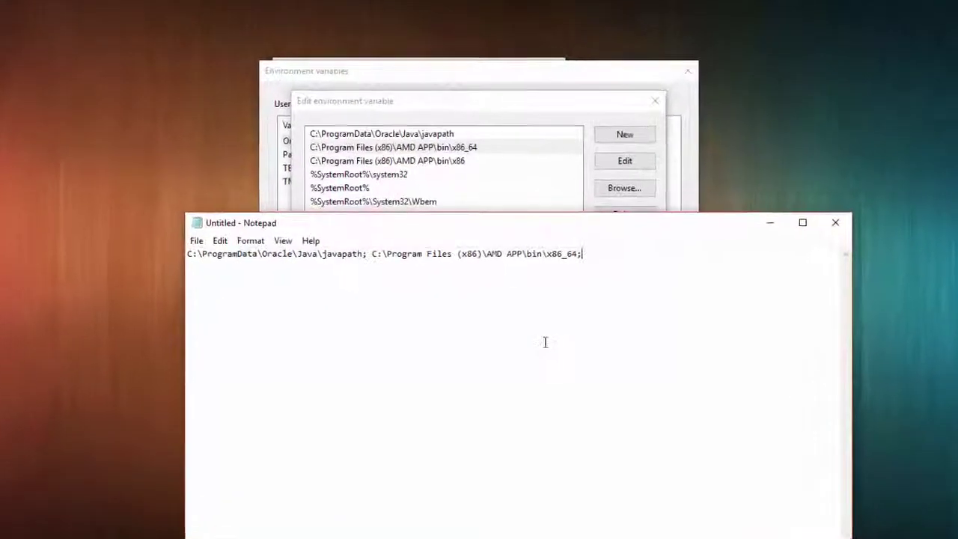
- Append the jdk1.8.0_131 bin entry to the line, then close Notepad without saving
left_click(458, 169)
double_click(451, 398)
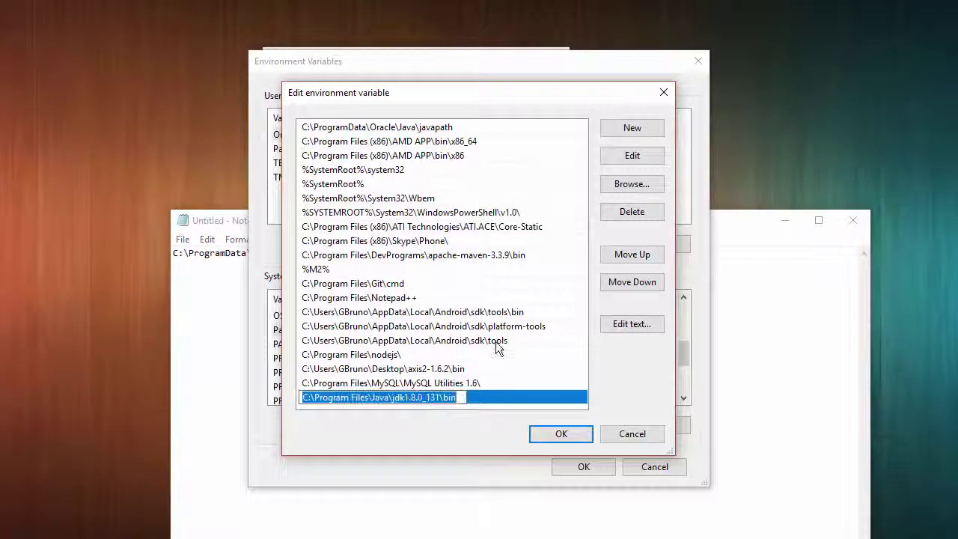
left_click(462, 397)
left_click_drag(462, 397, 277, 404)
key("ctrl+c")
left_click(330, 512)
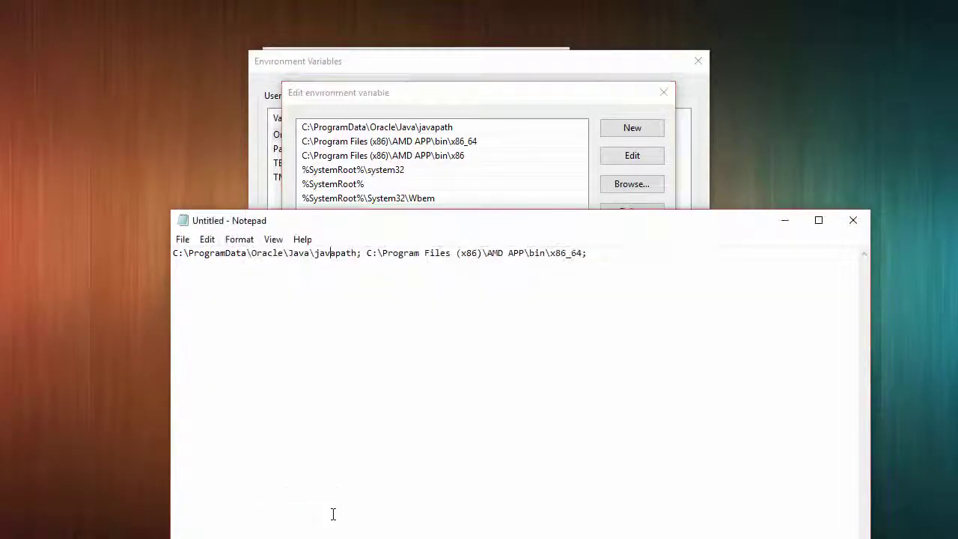
key("ctrl+v")
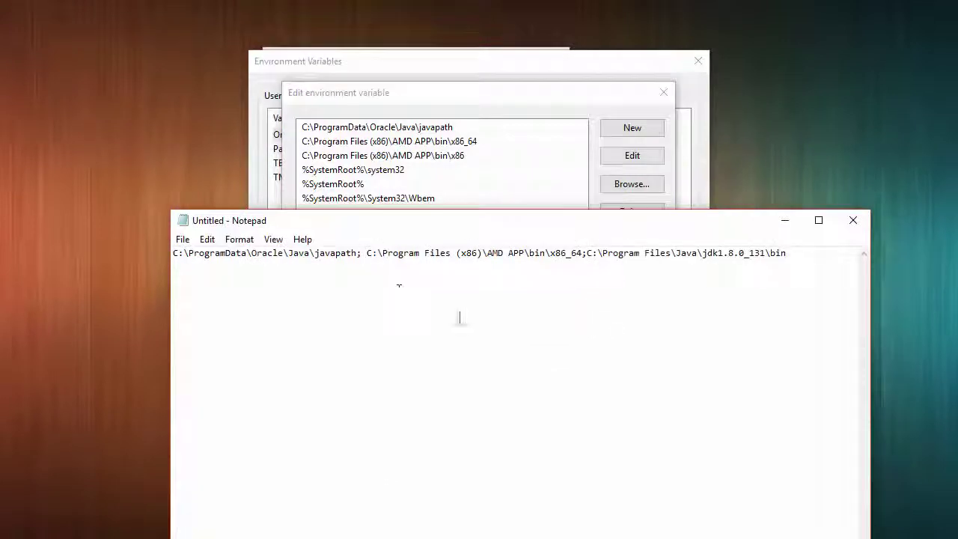
left_click(853, 221)
left_click(504, 279)
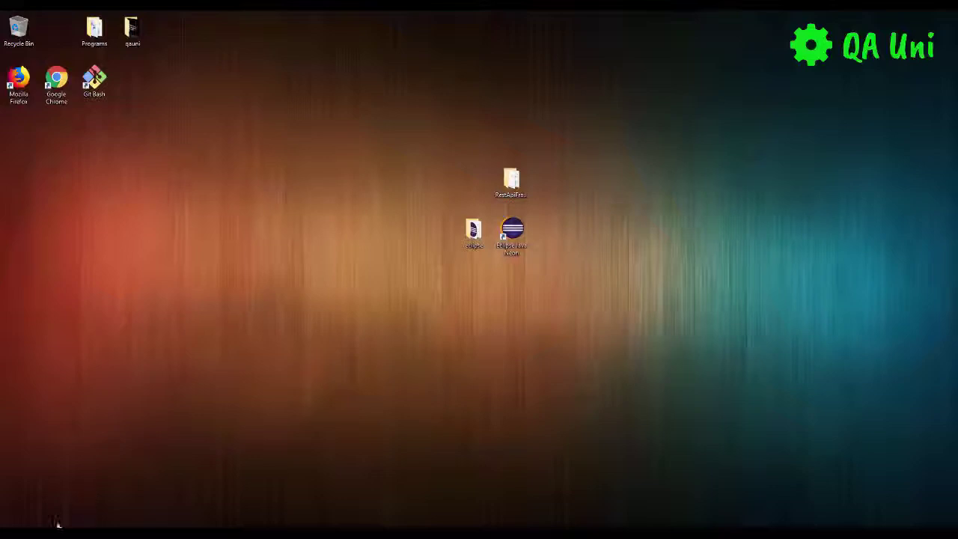
- Open Command Prompt and run java -version, which reports version 1.8.0_151
key("super")
type("cmd")
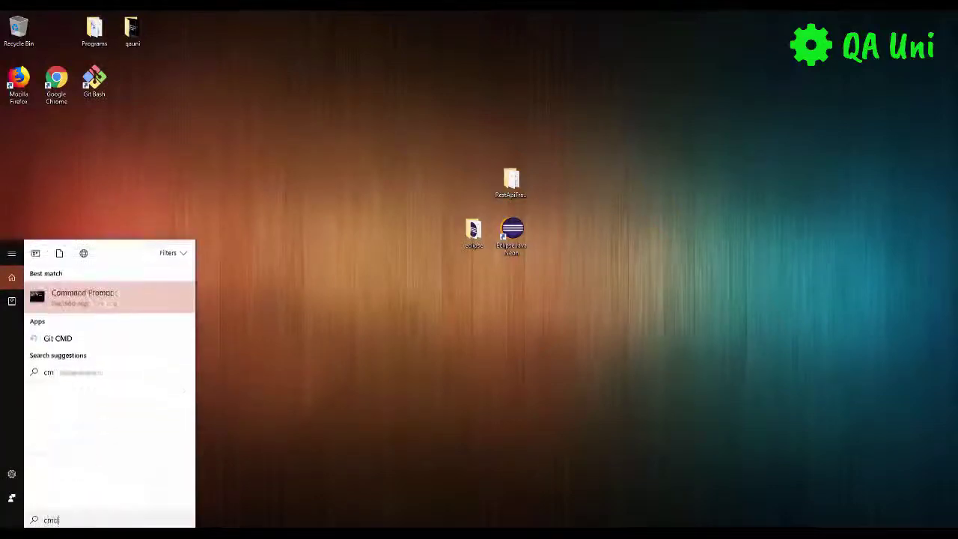
key("Return")
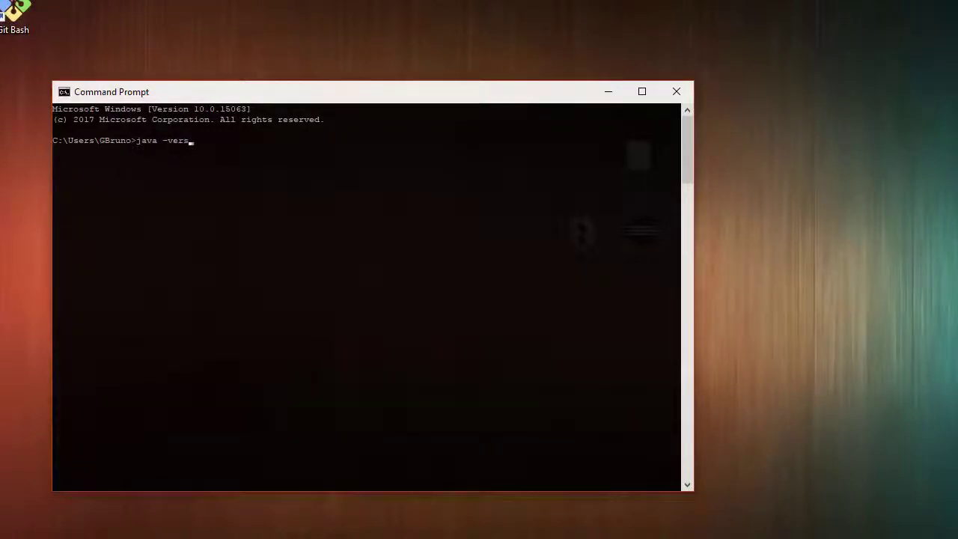
key("Return")
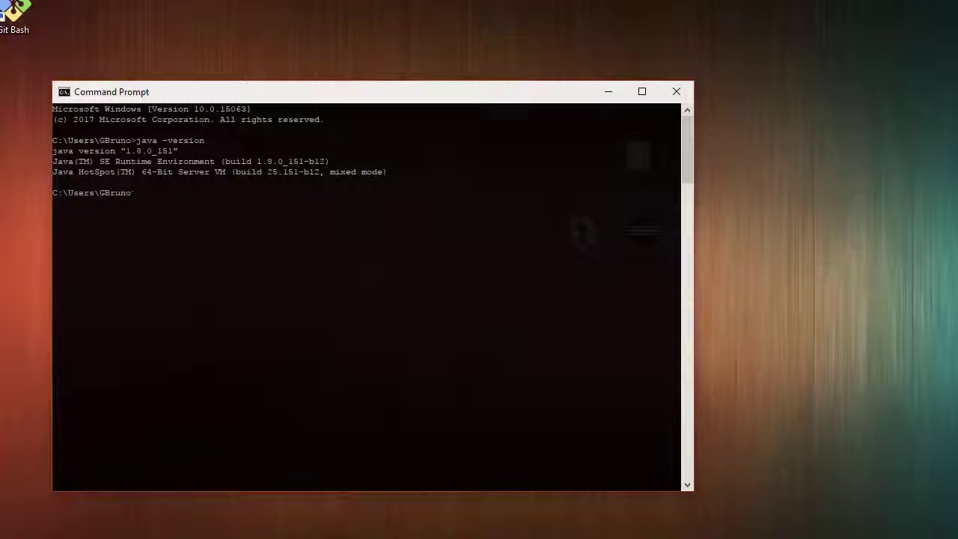